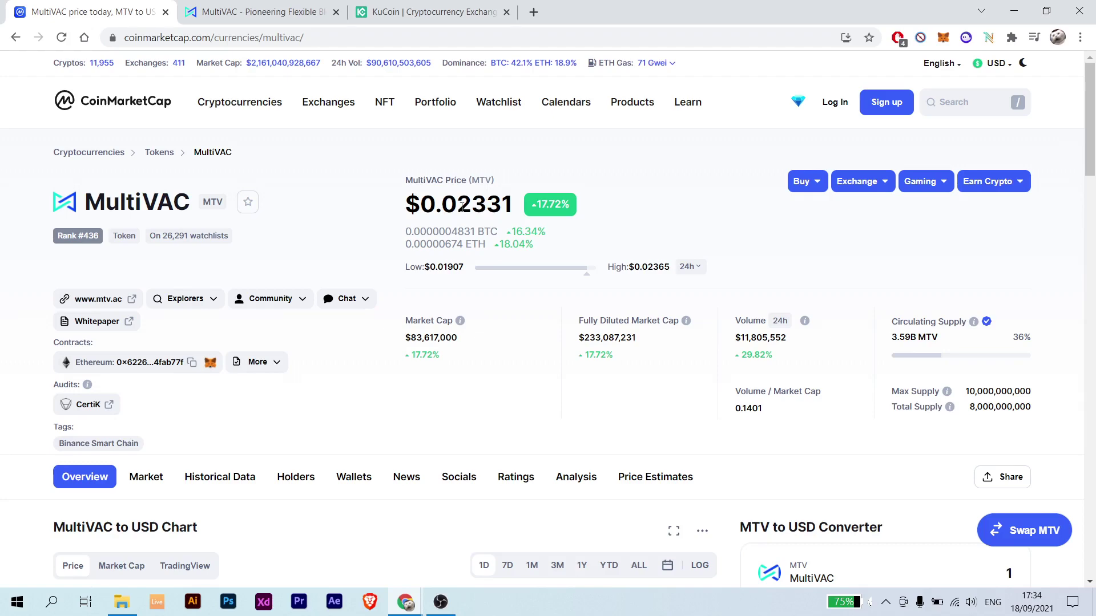
# Show the MultiVAC to USD price chart over the 7D range and examine the recent price movement.
pyautogui.scroll(-5, 567, 183)
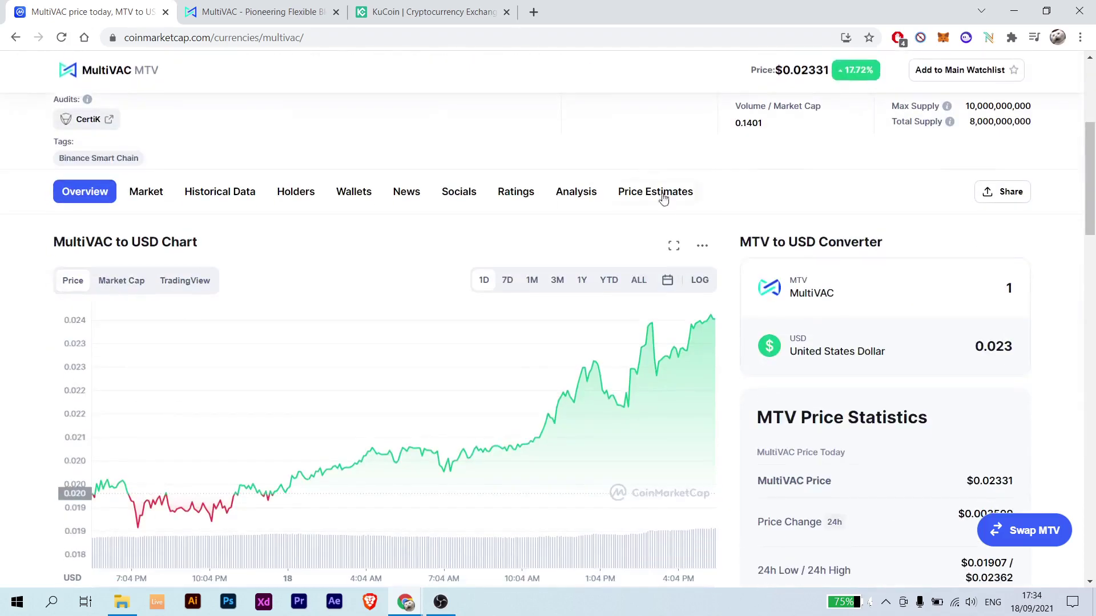
pyautogui.click(506, 286)
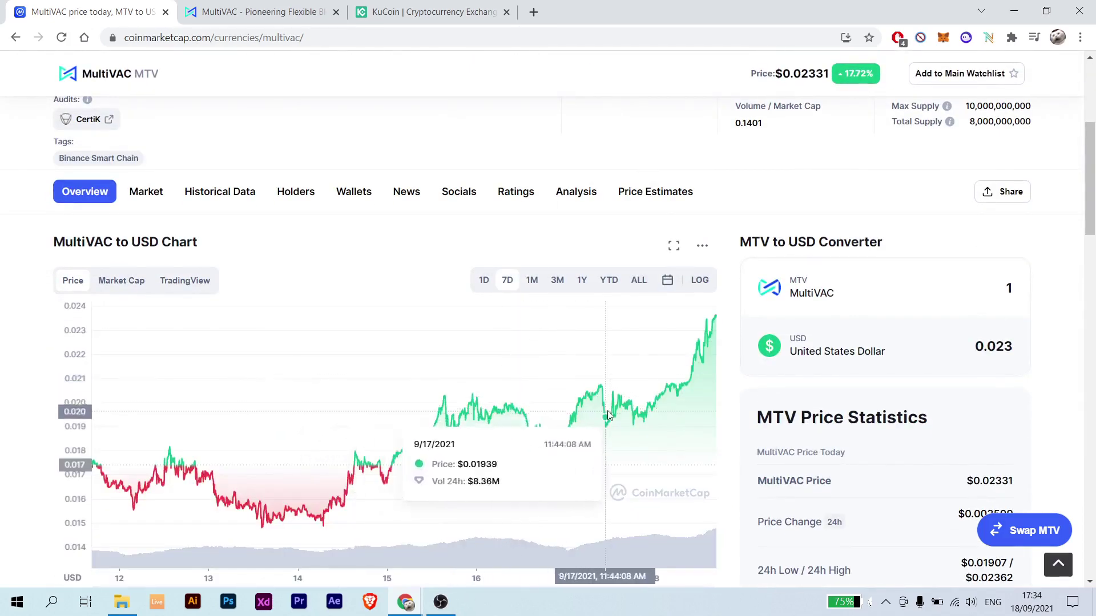
pyautogui.moveTo(580, 442)
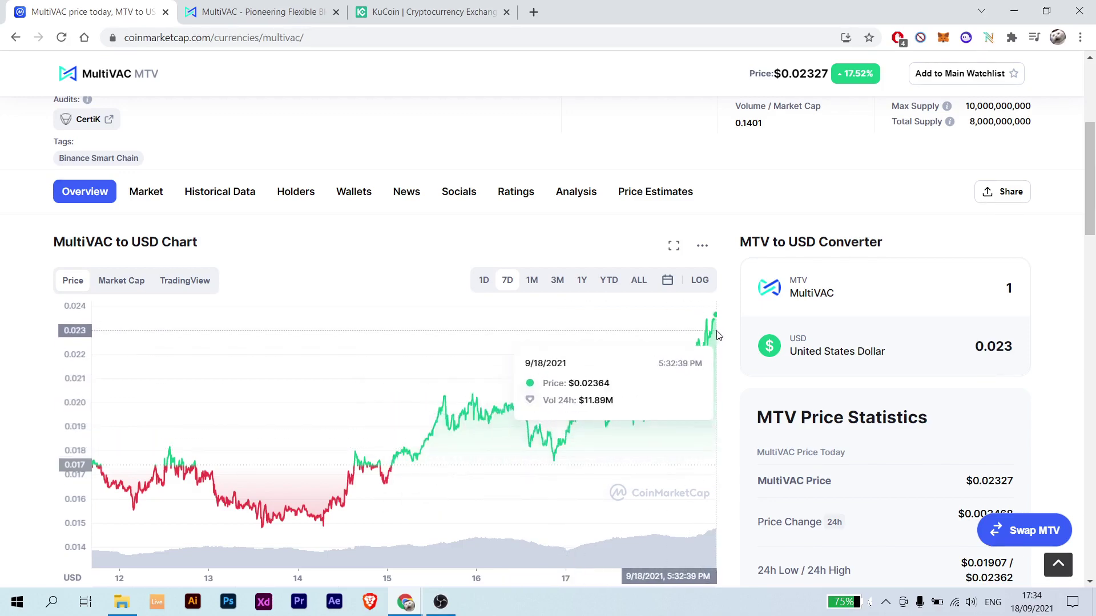
pyautogui.scroll(5, 718, 335)
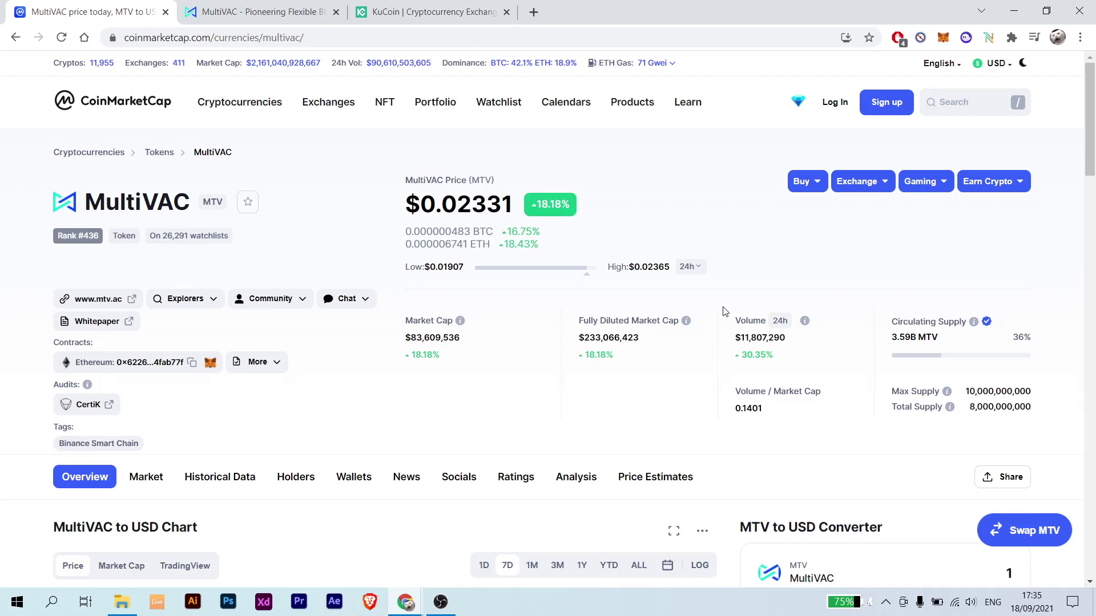
# Open the MultiVAC market listings and review which exchanges and pairs trade MTV.
pyautogui.scroll(-1, 719, 268)
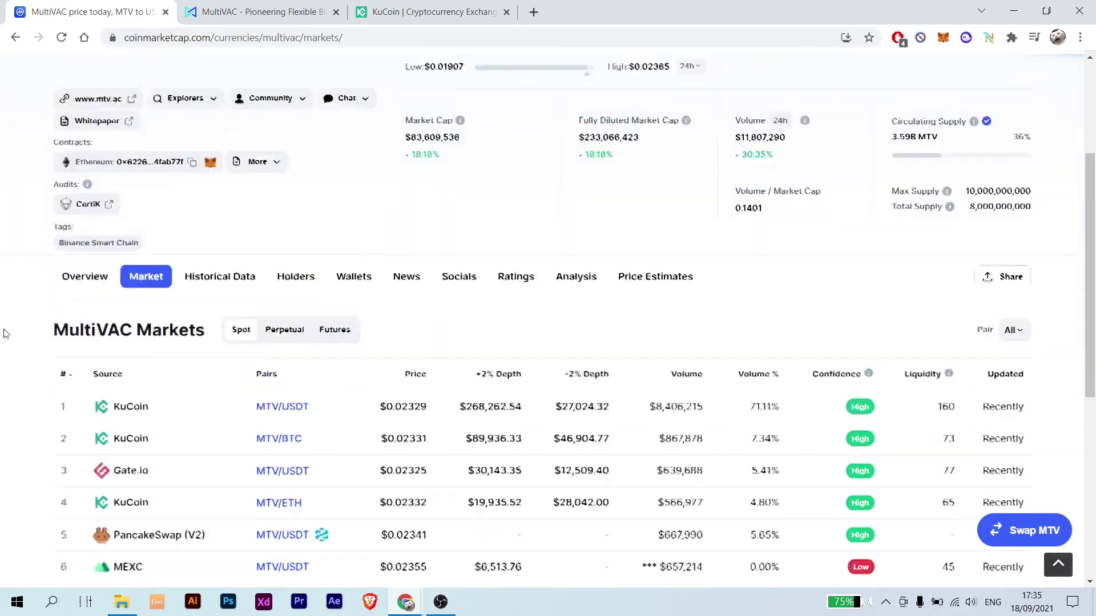
pyautogui.scroll(2, 2, 311)
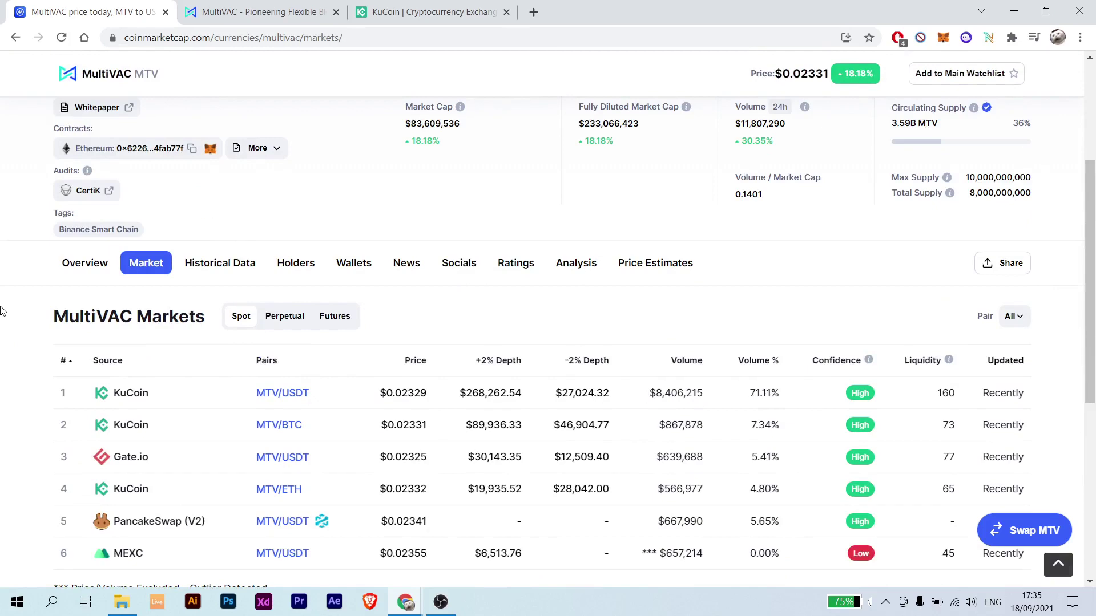
pyautogui.scroll(3, 1, 311)
# Look over the MultiVAC website's home page, then open its Staking page and review the participation instructions and bootstrap bonus goals.
pyautogui.click(234, 6)
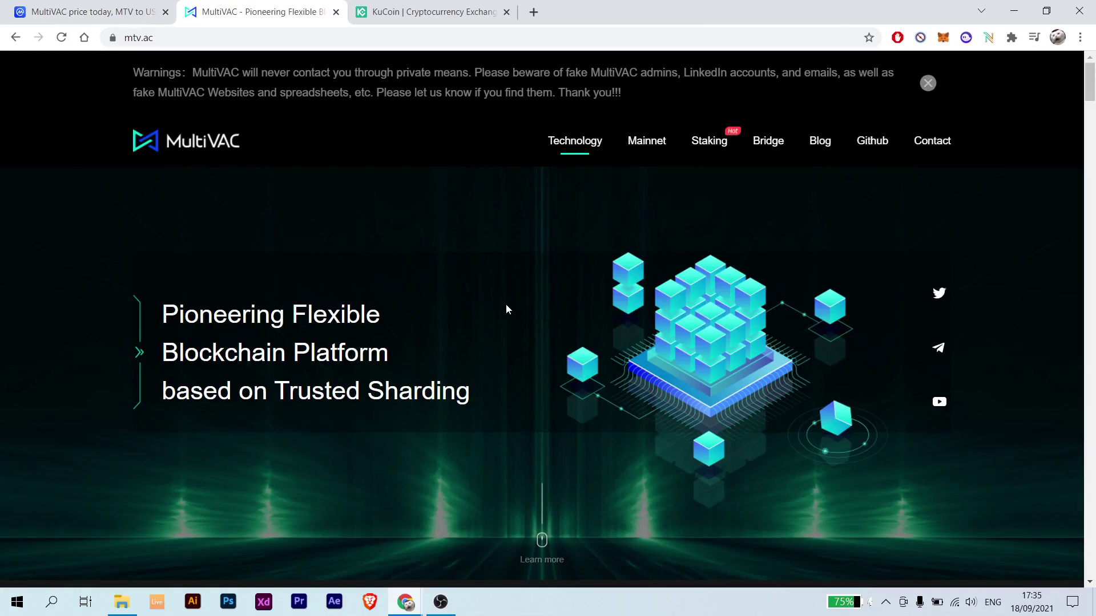
pyautogui.scroll(-15, 506, 309)
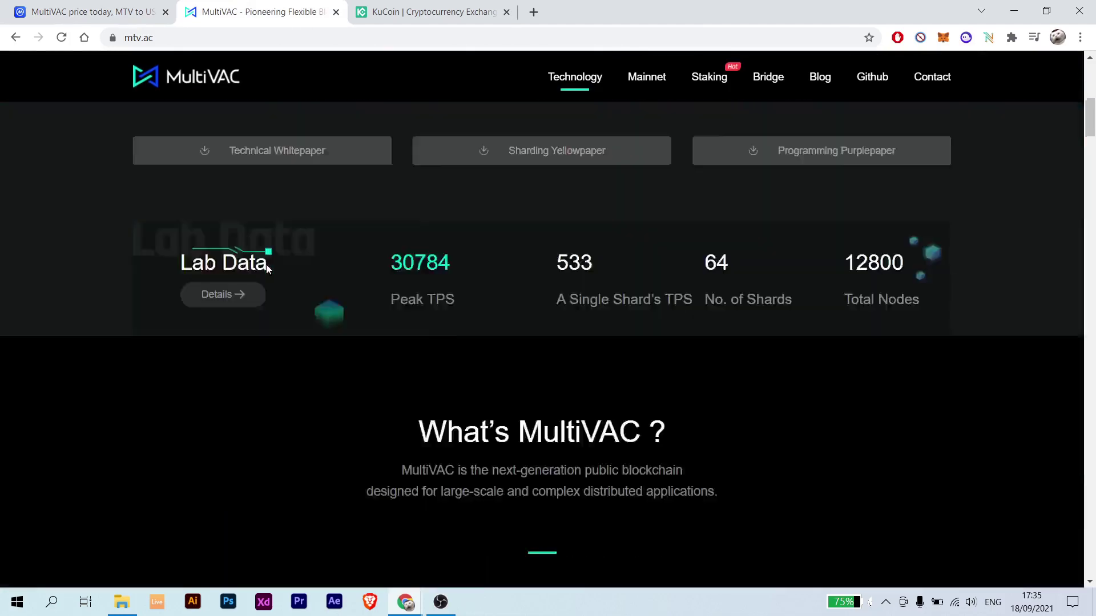
pyautogui.scroll(15, 475, 320)
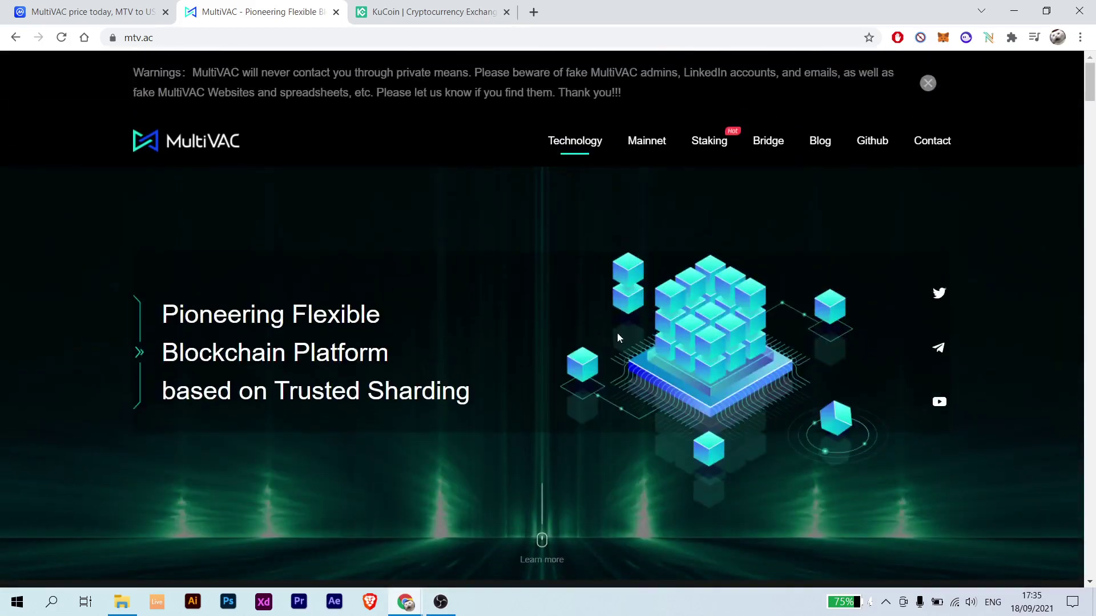
pyautogui.click(711, 147)
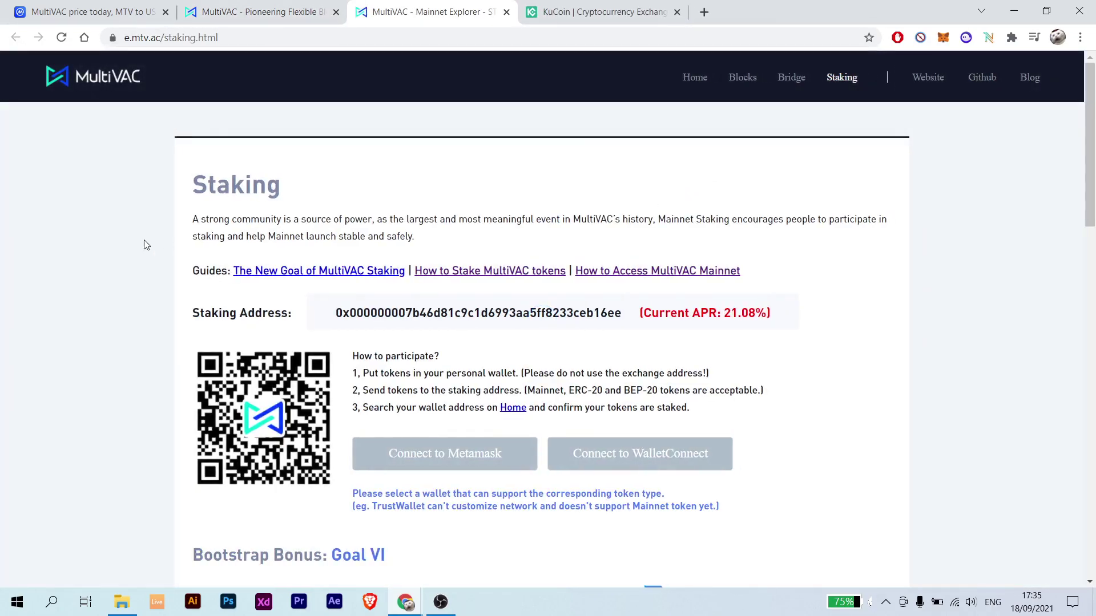
pyautogui.scroll(-4, 145, 353)
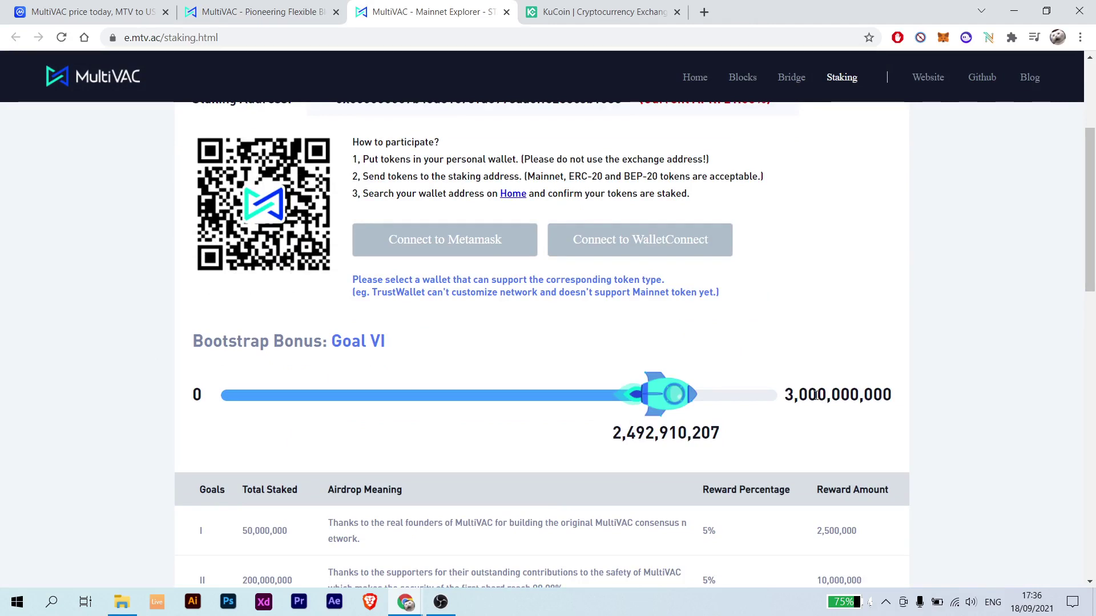
# Switch to the KuCoin assets overview and view a BTC transfer from Main Account to Trading Account, closing it without transferring.
pyautogui.click(571, 11)
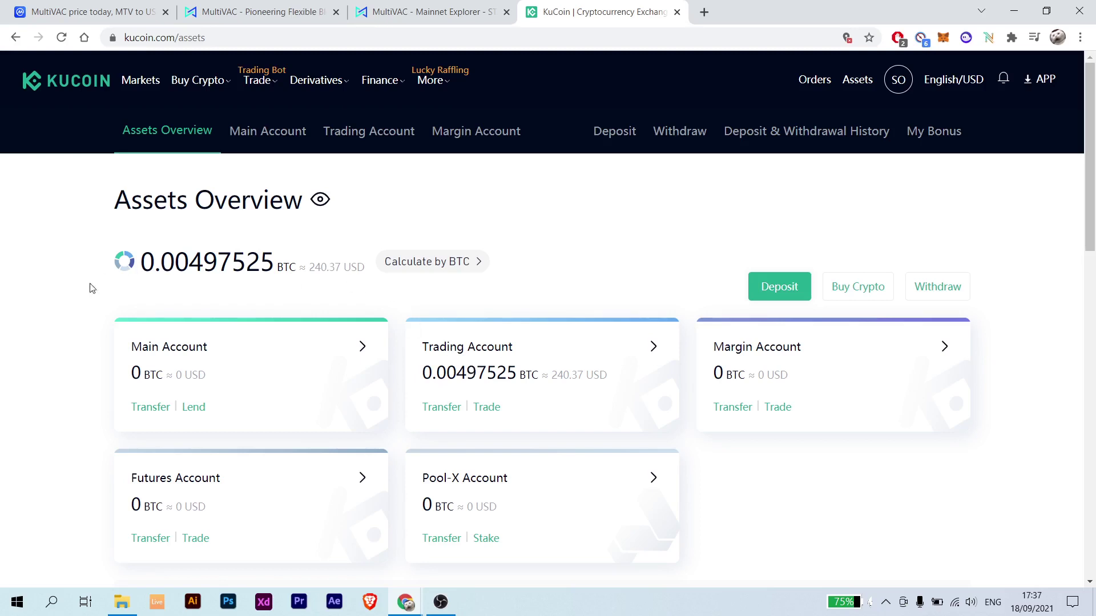
pyautogui.click(151, 408)
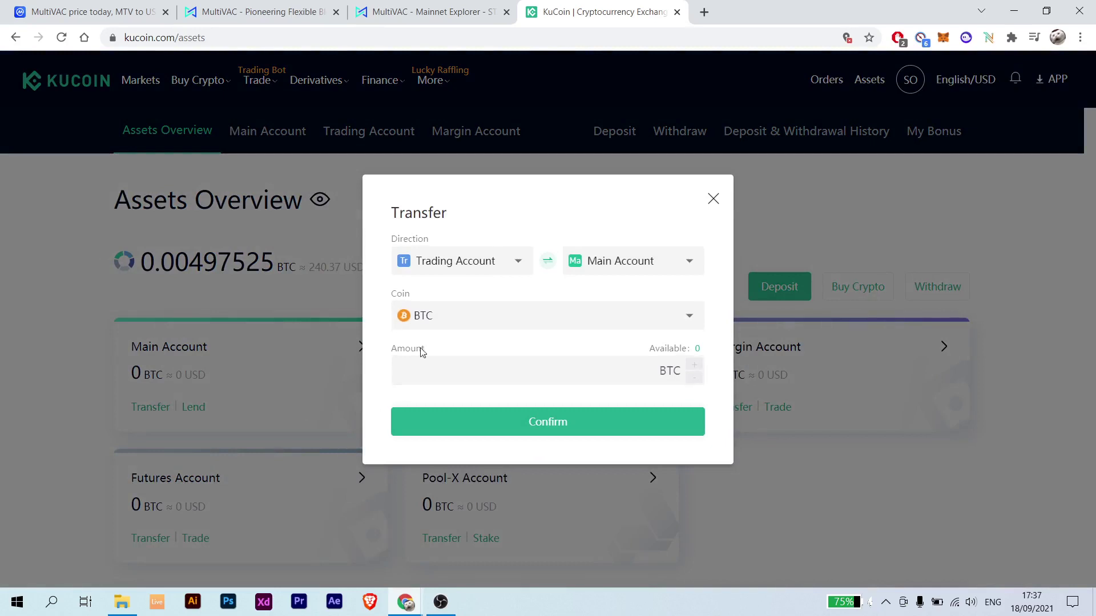
pyautogui.click(548, 261)
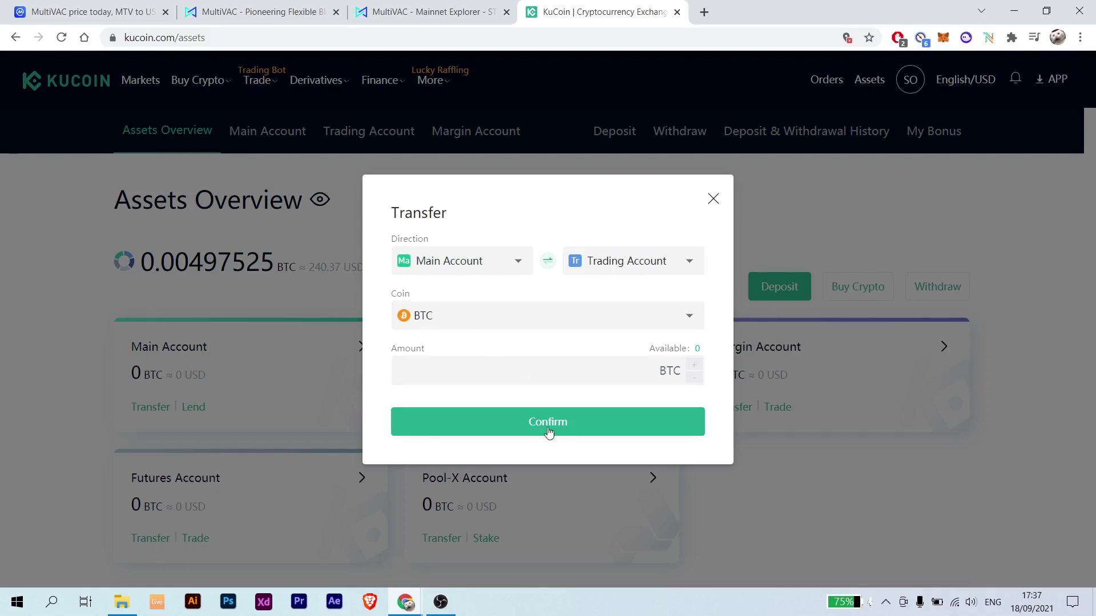
pyautogui.click(714, 199)
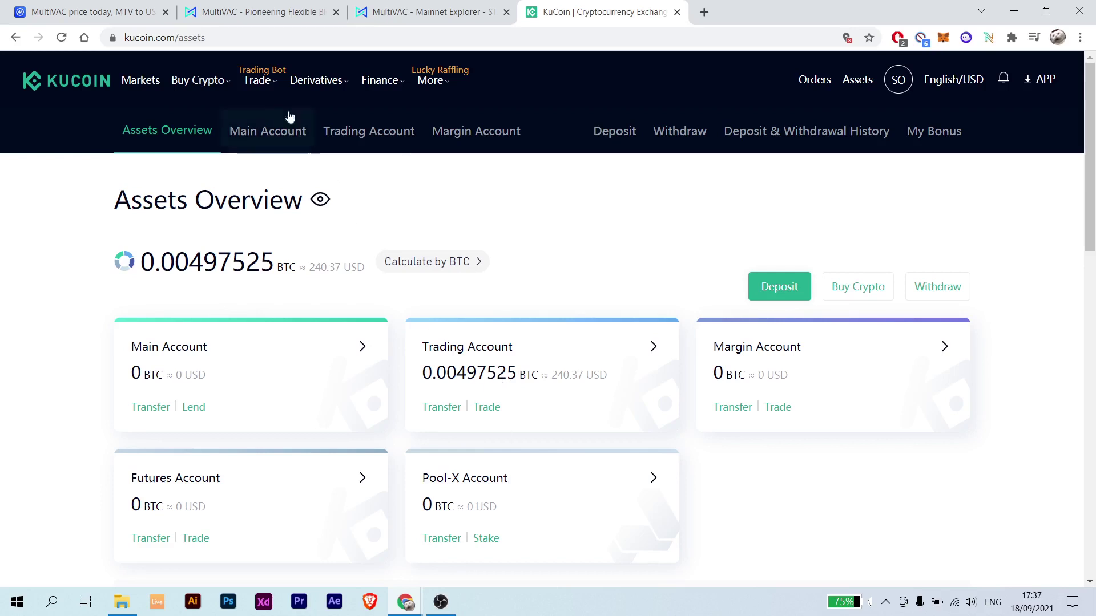
# Open the spot trading page from the assets overview.
pyautogui.moveTo(266, 91)
pyautogui.click(249, 135)
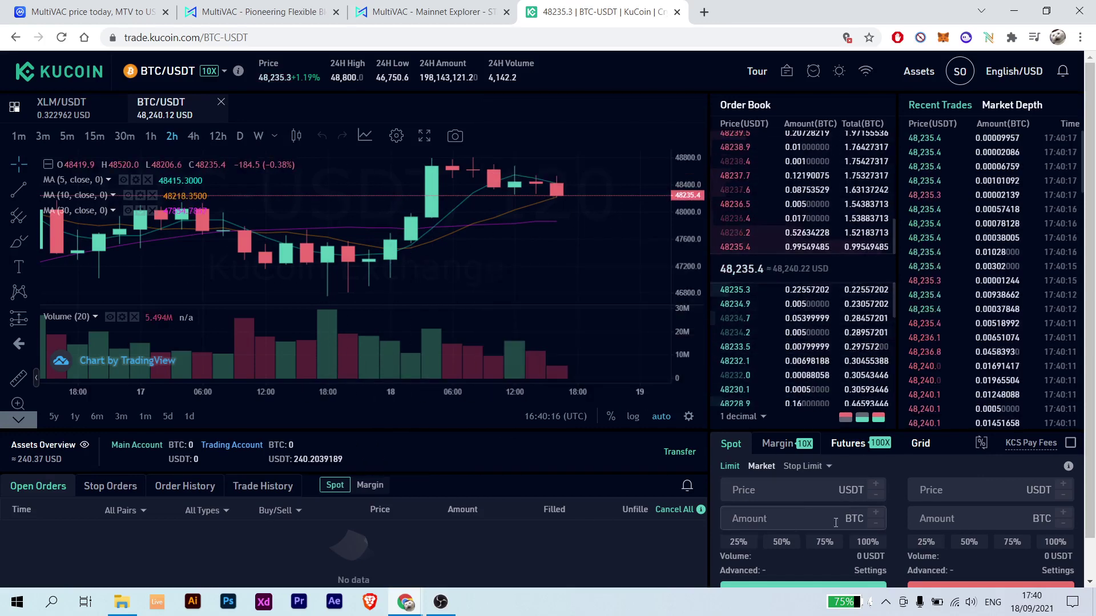
pyautogui.scroll(-1, 906, 522)
pyautogui.scroll(1, 906, 522)
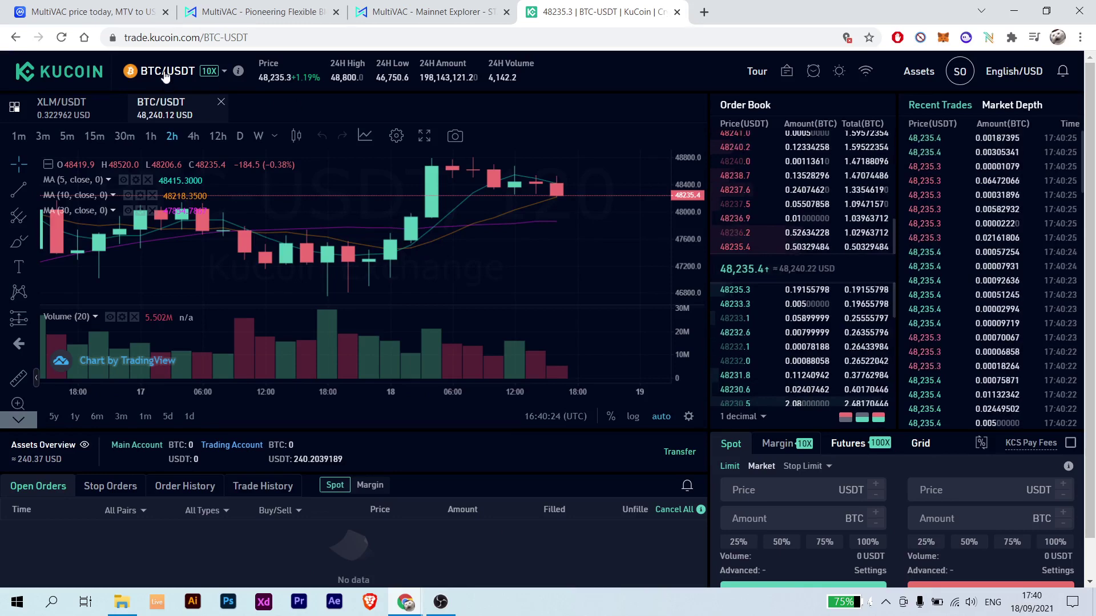
# Search the trading pairs for MTV and switch the market to MTV/USDT.
pyautogui.moveTo(165, 71)
pyautogui.click(172, 114)
pyautogui.write('MTV')
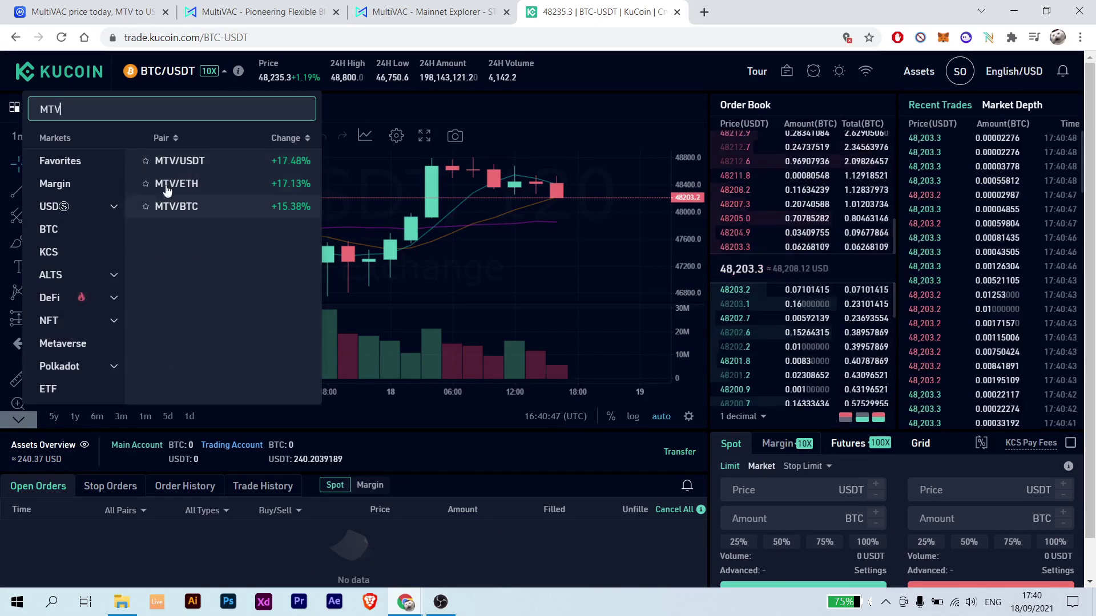
pyautogui.click(214, 163)
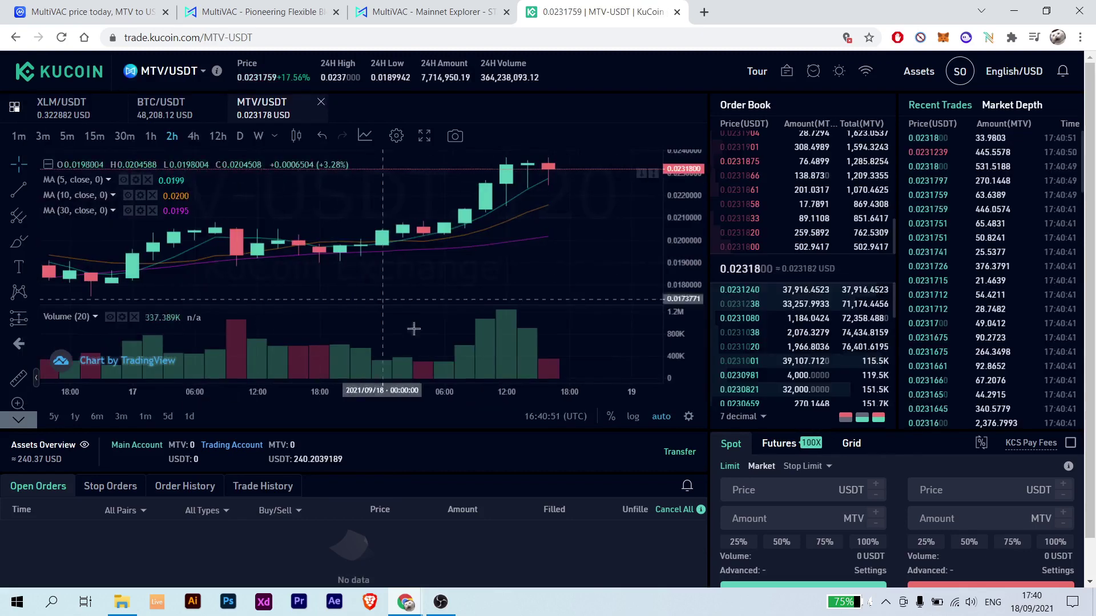
# Fill the MTV limit buy order with the order book's last price of 0.0232300 USDT and 100% of the available balance.
pyautogui.scroll(-1, 894, 495)
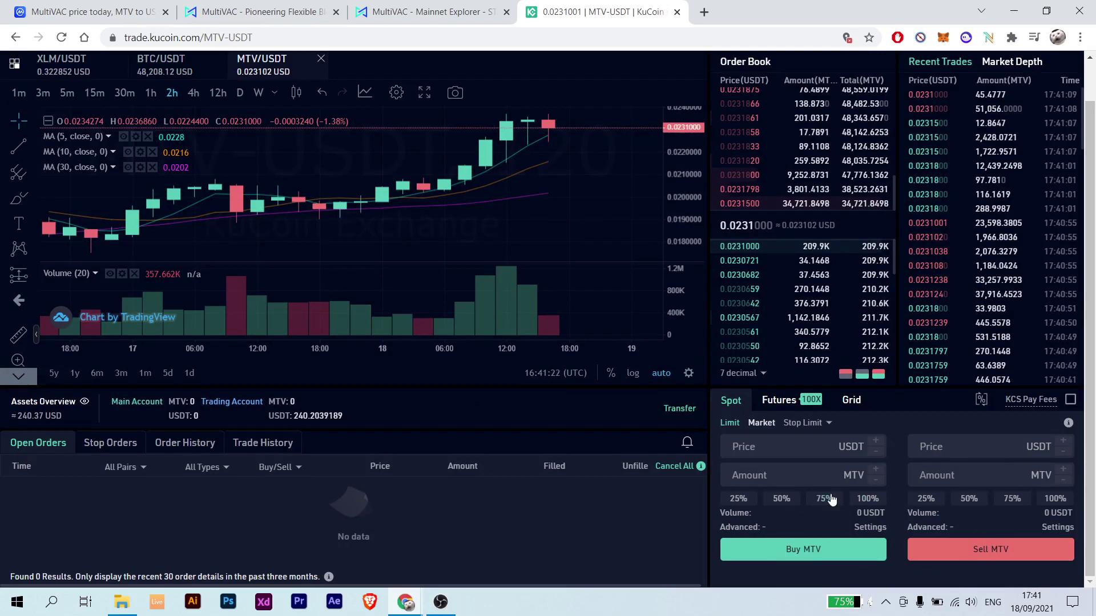
pyautogui.scroll(1, 758, 276)
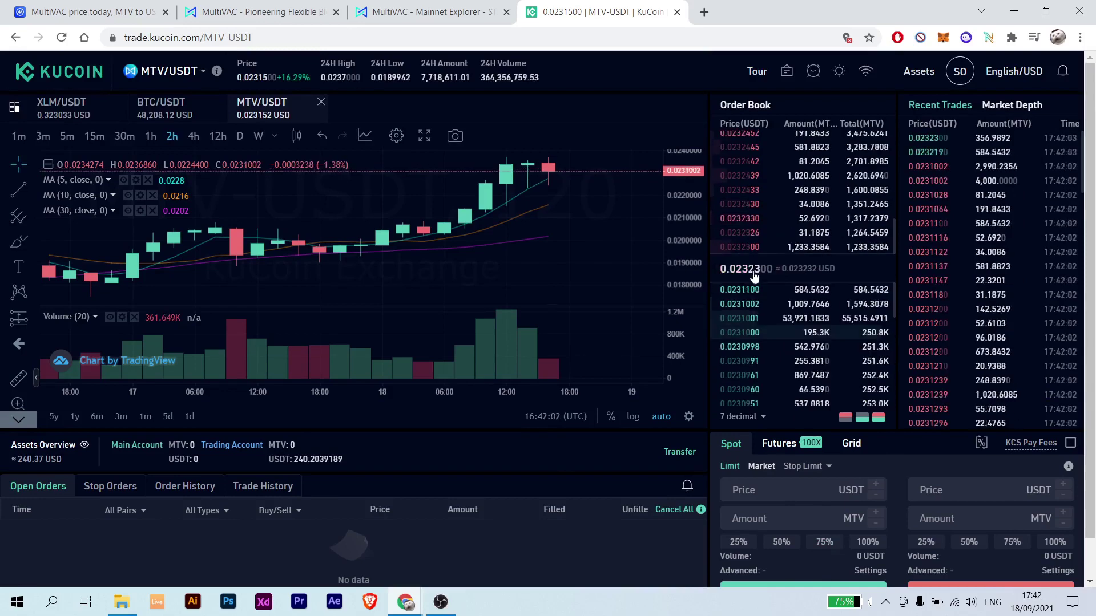
pyautogui.click(753, 276)
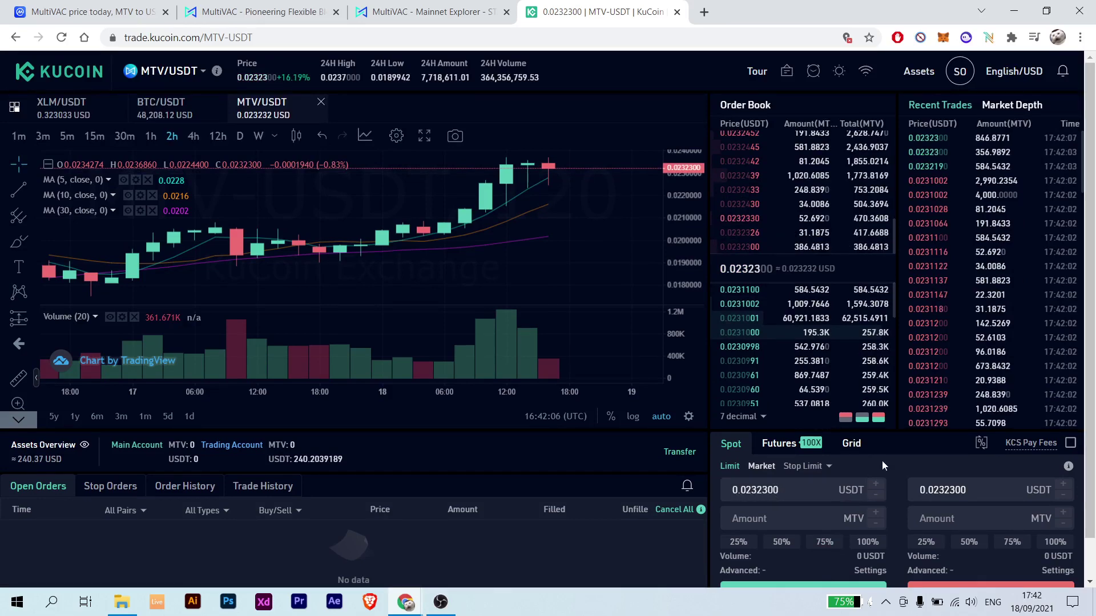
pyautogui.scroll(-1, 882, 465)
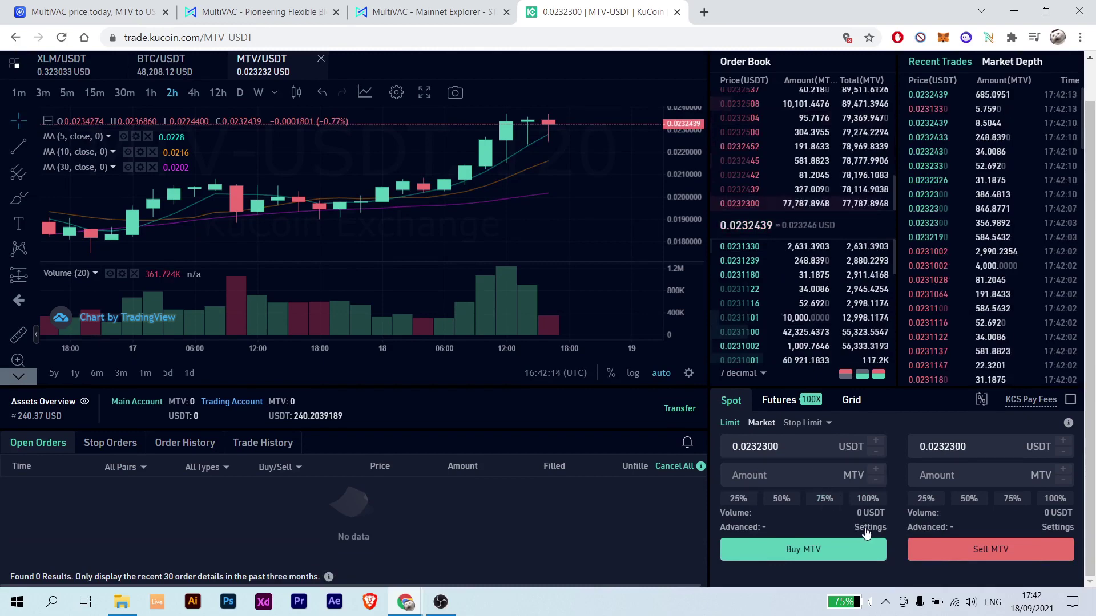
pyautogui.click(862, 499)
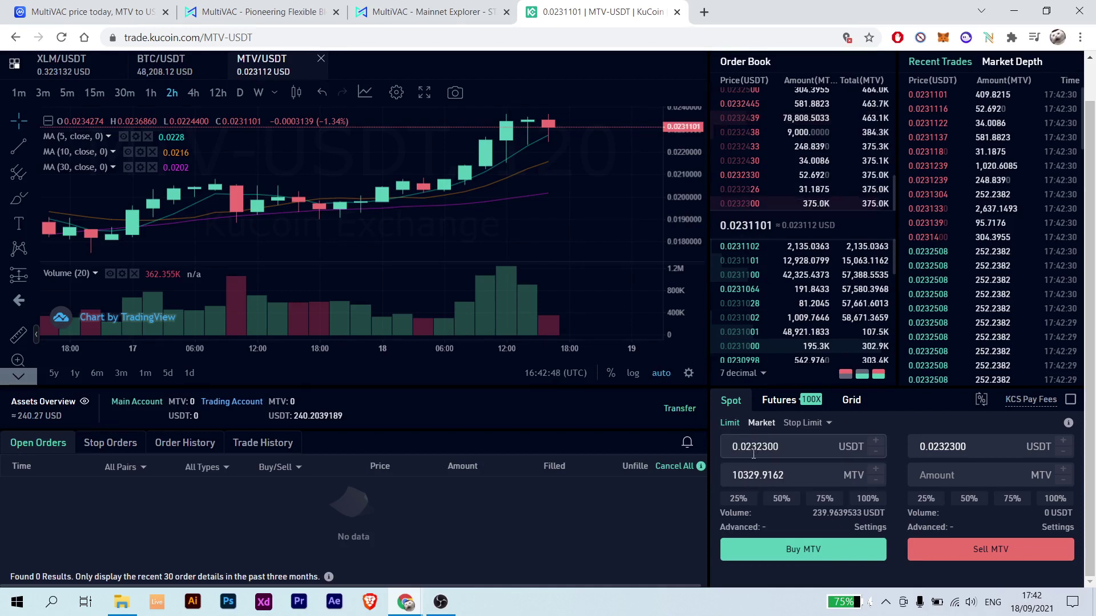
# Update the limit buy price to the order book's last price of 0.0231101 USDT and reset the amount to 100%.
pyautogui.moveTo(749, 450); pyautogui.dragTo(764, 451)
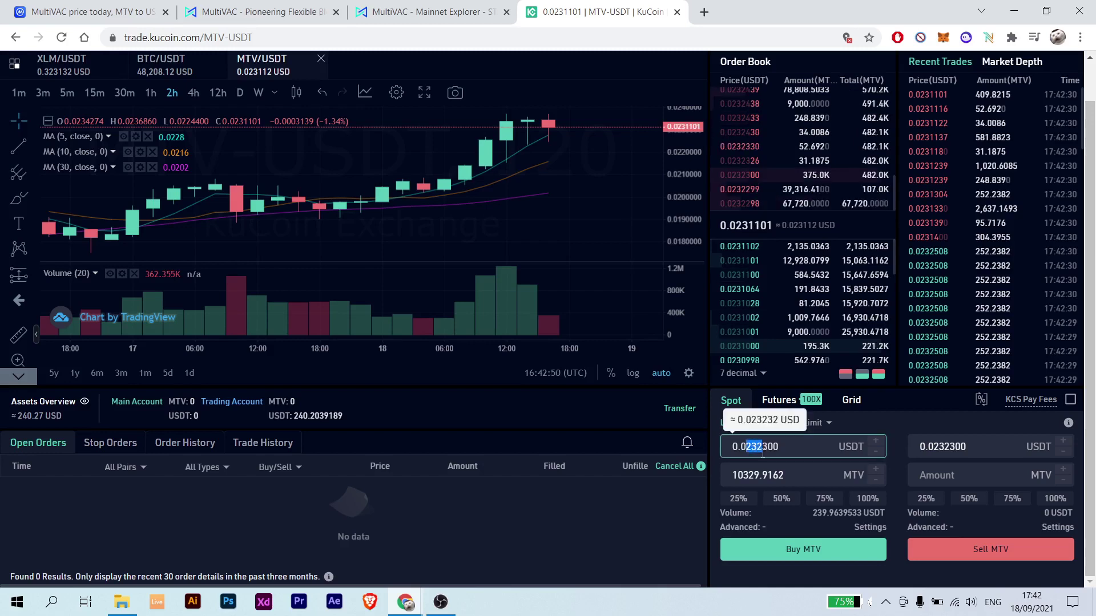
pyautogui.click(746, 228)
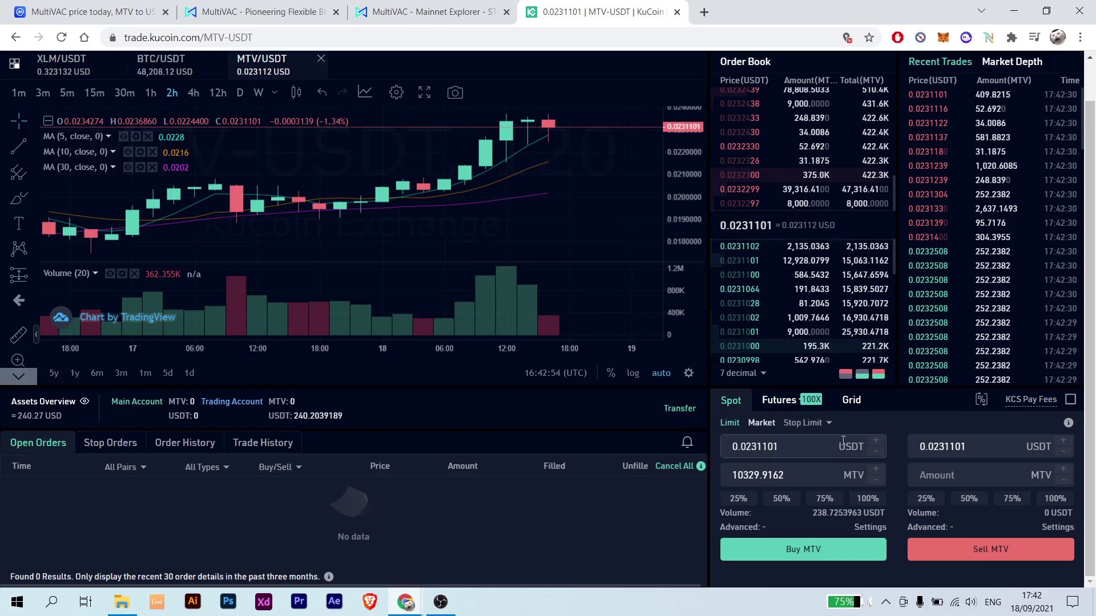
pyautogui.click(868, 500)
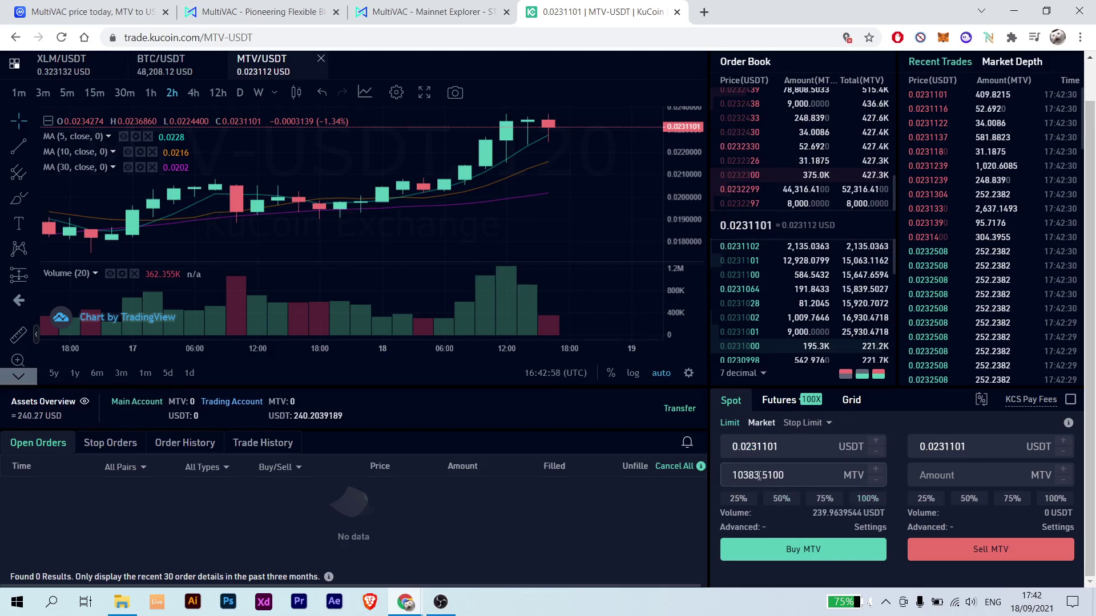
# Set the limit buy price to 0.022 USDT and recalculate the MTV amount at 100% of the balance.
pyautogui.moveTo(758, 475); pyautogui.dragTo(749, 476)
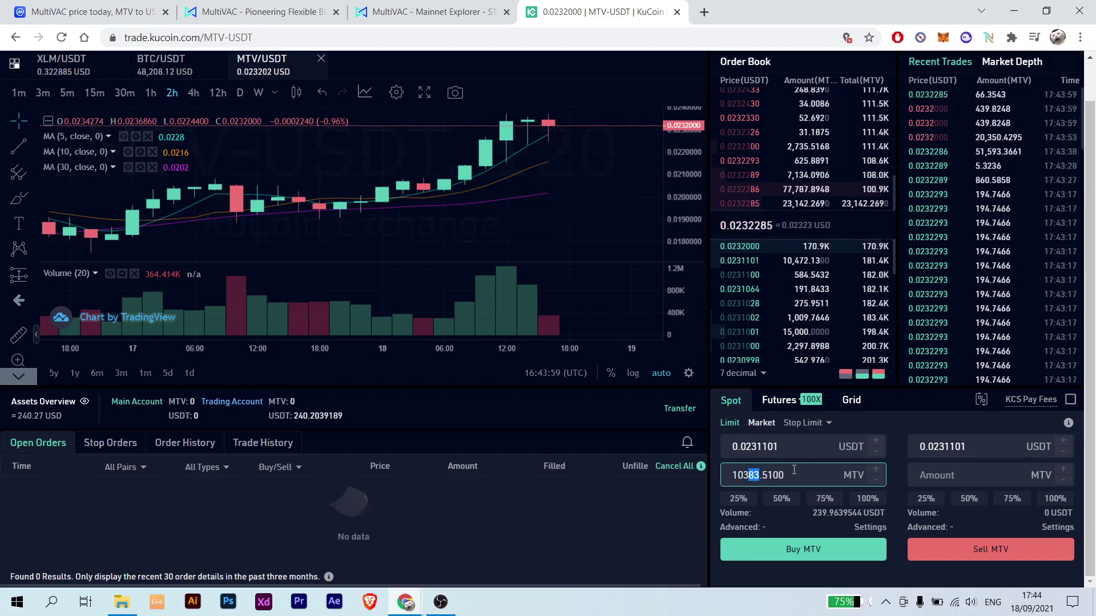
pyautogui.doubleClick(800, 445)
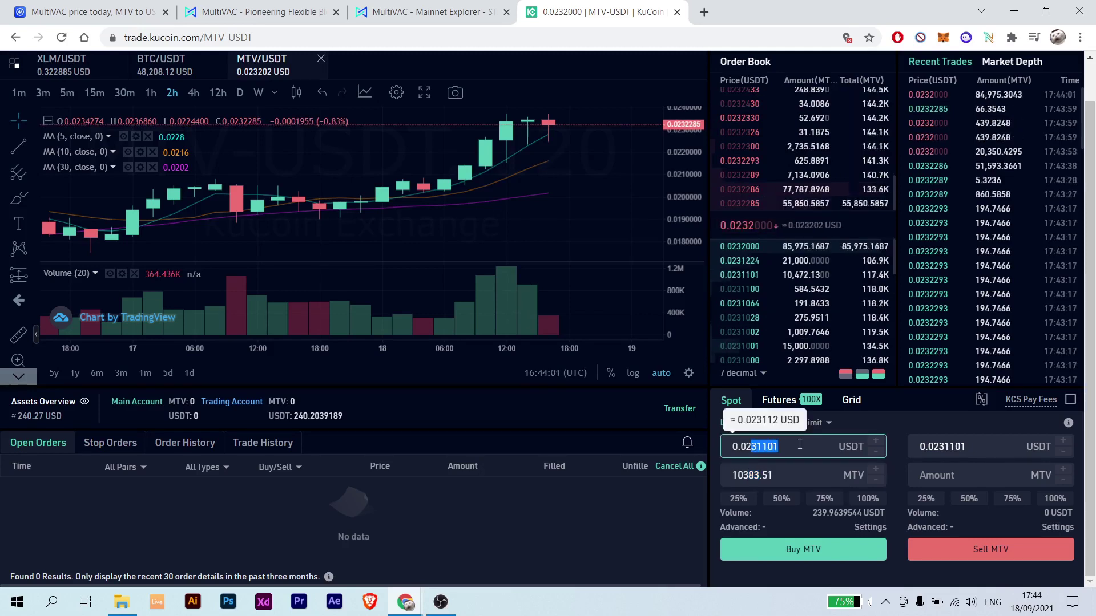
pyautogui.write('0.022')
pyautogui.click(865, 499)
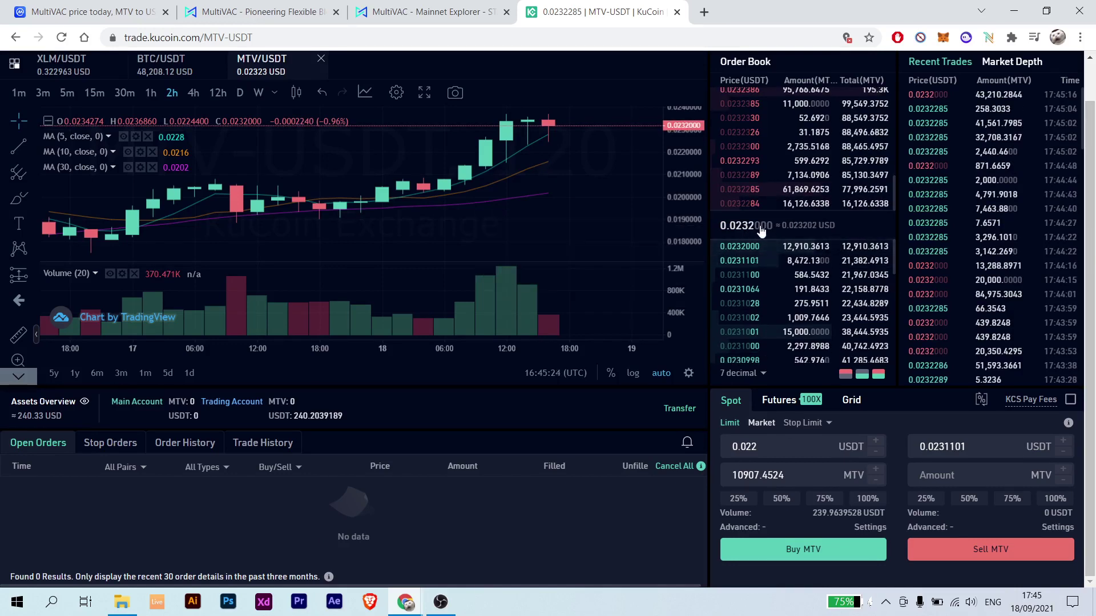
# Set the buy price to the last price of 0.0232000 USDT, use 100% of the balance, and place the MTV limit buy order.
pyautogui.click(756, 228)
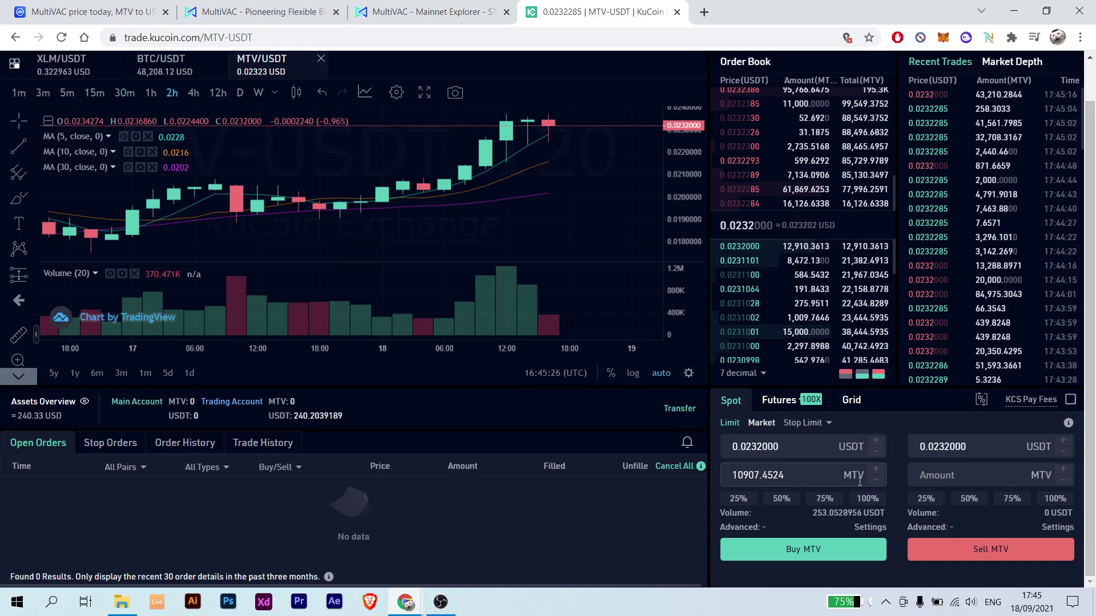
pyautogui.click(867, 500)
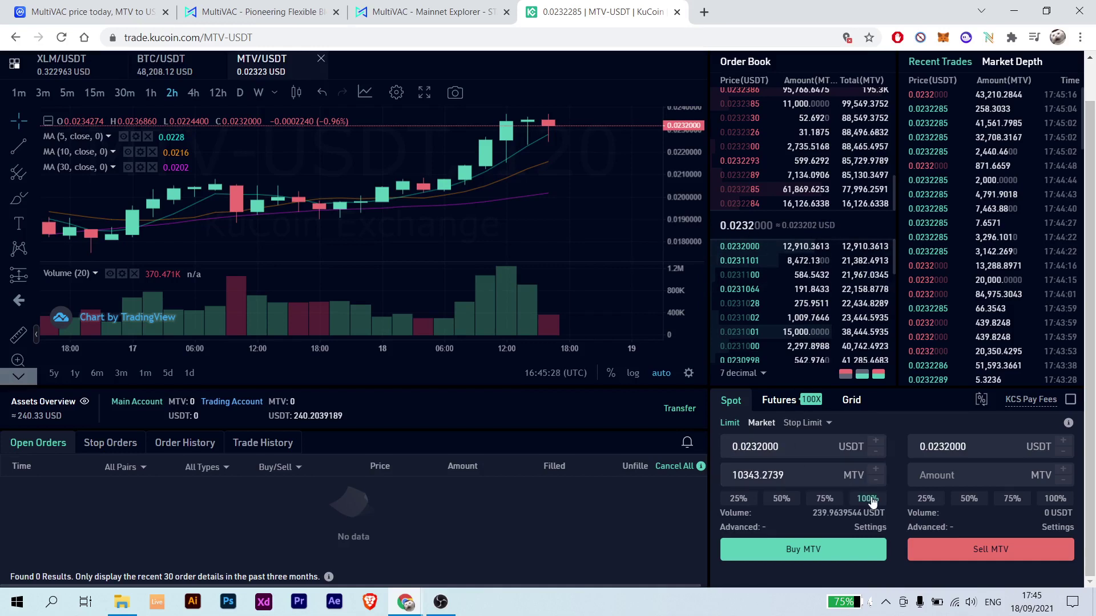
pyautogui.click(821, 552)
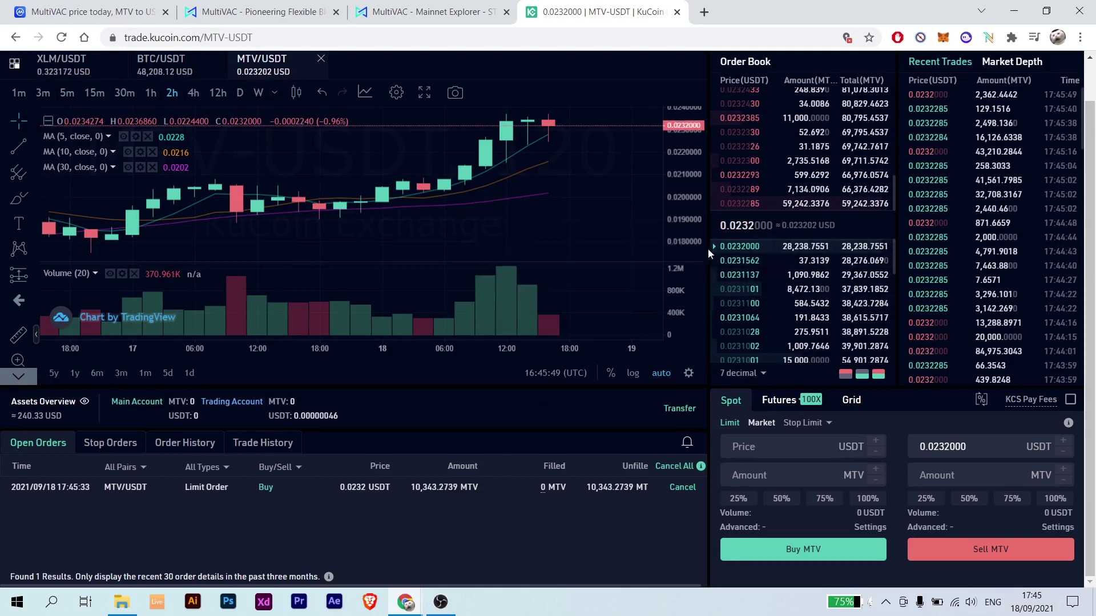
# Monitor the buy order against the order book, then open the Trading Account in the assets overview to check the MTV holding.
pyautogui.moveTo(715, 251)
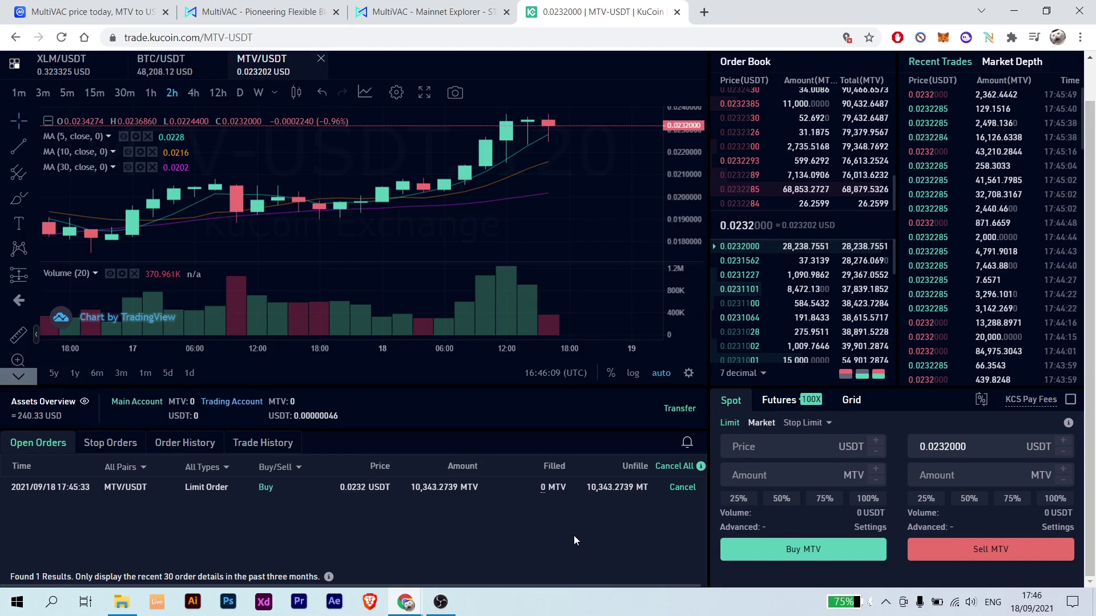
pyautogui.moveTo(749, 208)
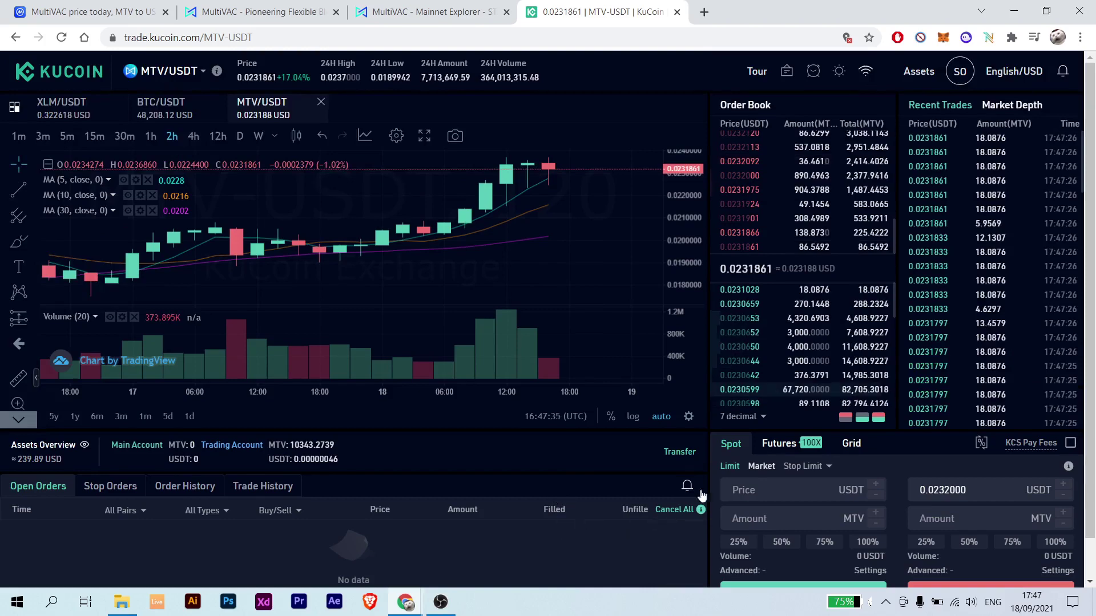
pyautogui.click(916, 71)
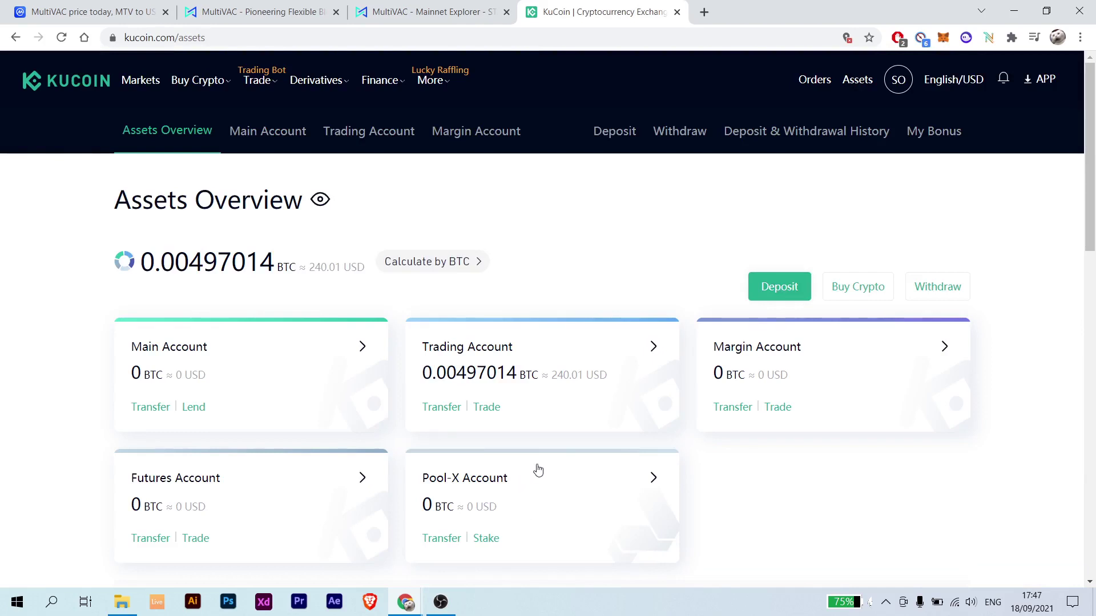
pyautogui.click(491, 355)
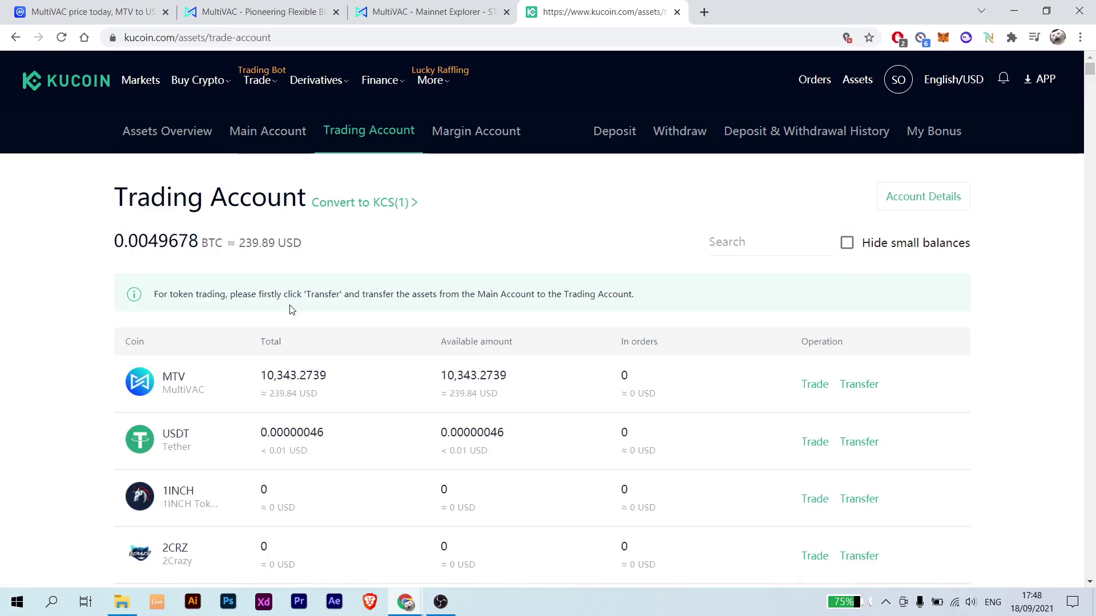